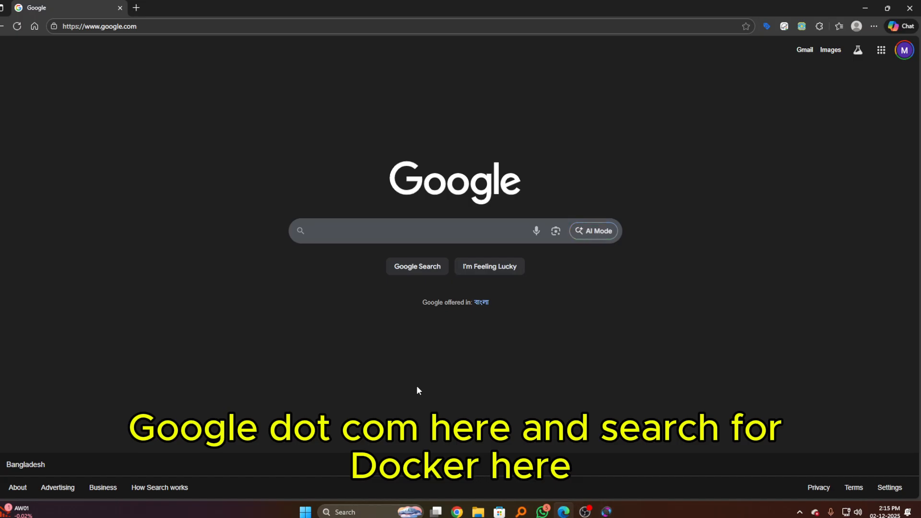
Step: Search Google for "docker" and open the official Docker website from the results
type("docker")
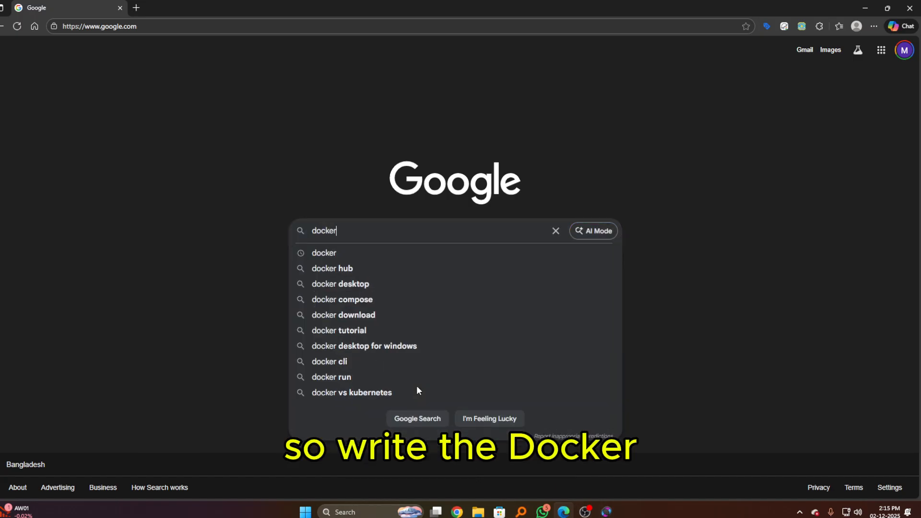
key("Return")
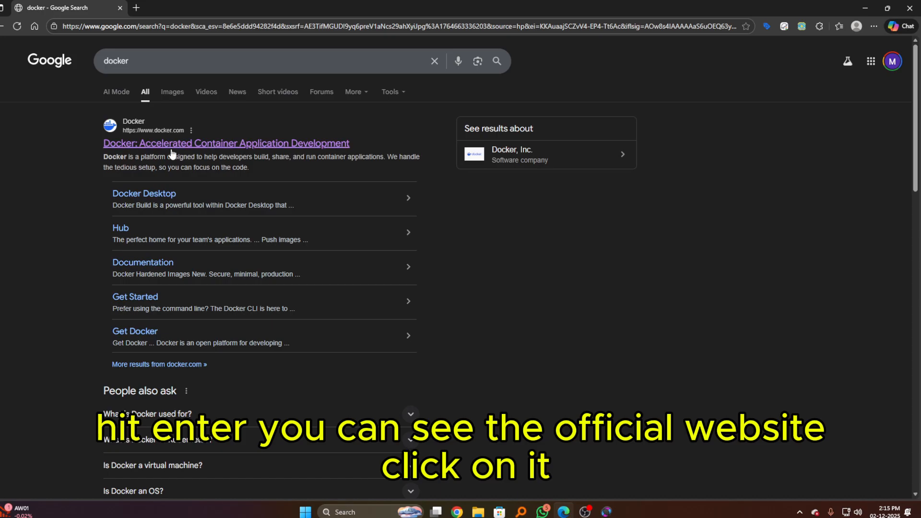
left_click(151, 144)
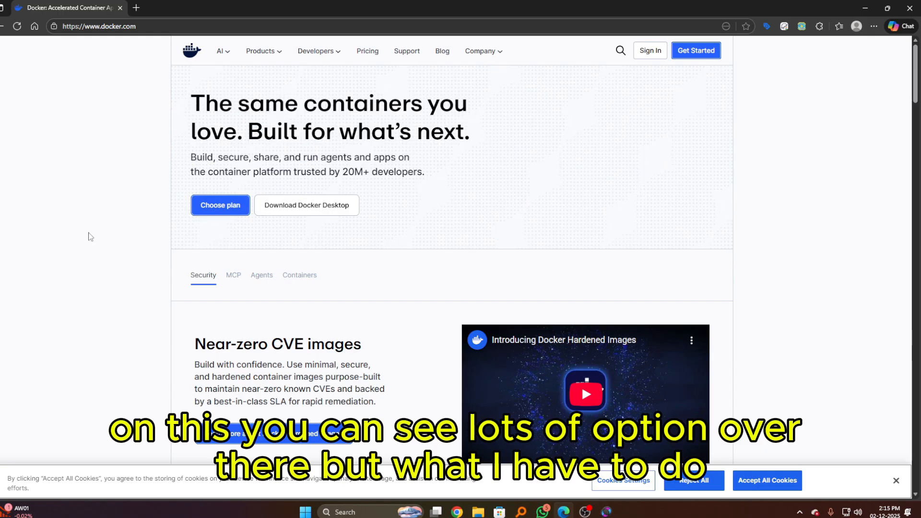
Step: Open the Docker Desktop product page from the website's product list
scroll(77, 232, "down", 20)
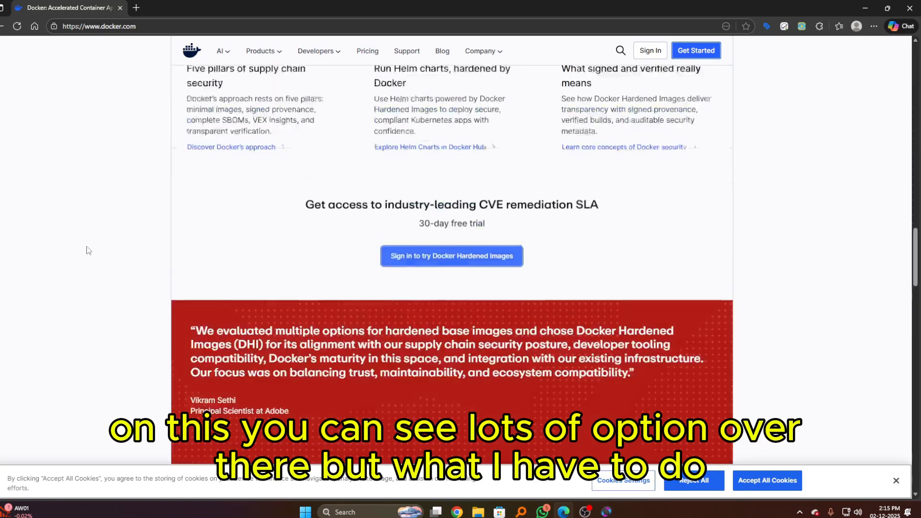
scroll(87, 250, "up", 10)
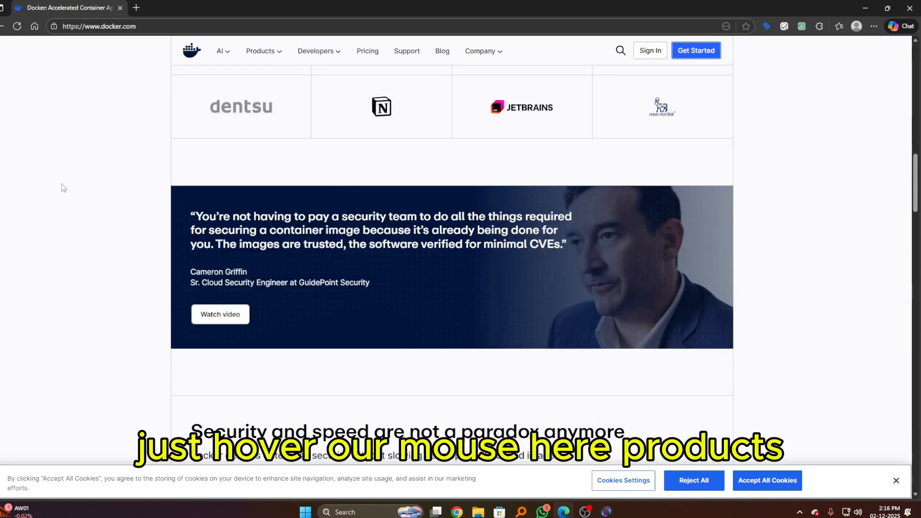
mouse_move(267, 57)
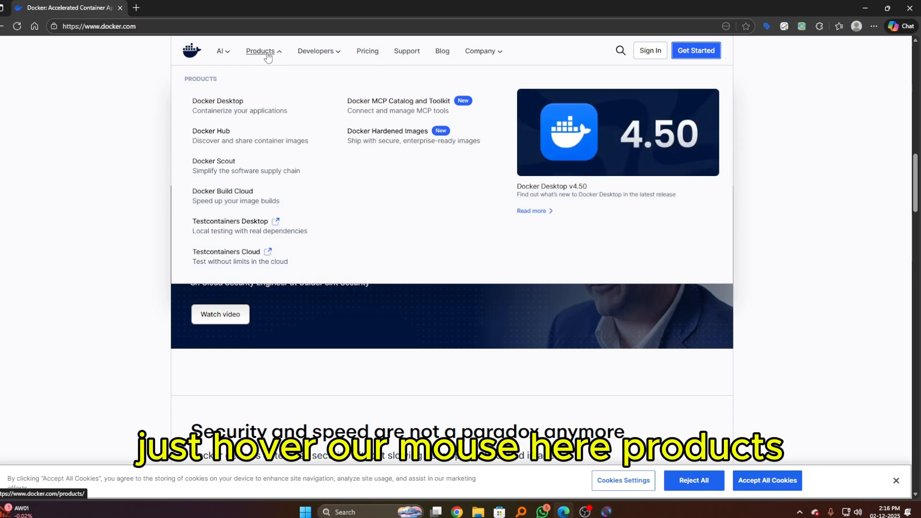
left_click(226, 106)
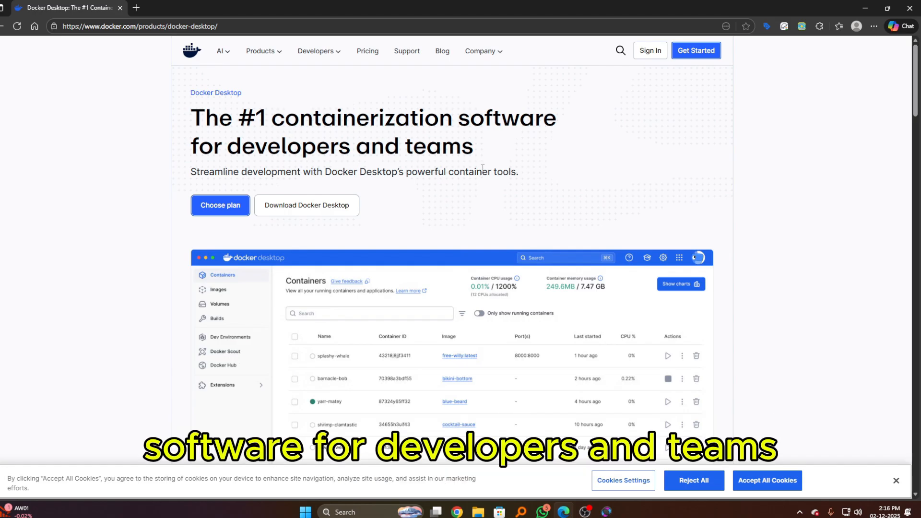
Step: Download the Docker Desktop installer for Windows – AMD64 and dismiss the list of downloads
scroll(438, 200, "down", 2)
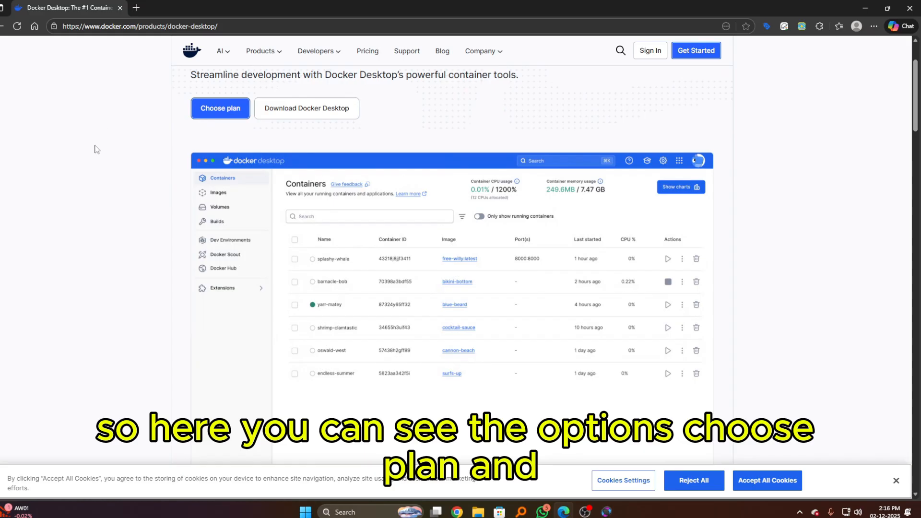
scroll(96, 151, "up", 1)
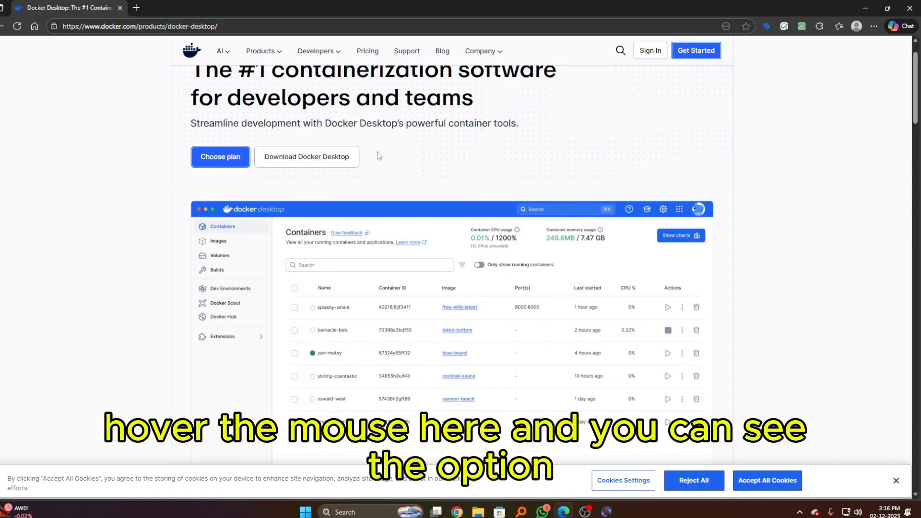
mouse_move(319, 162)
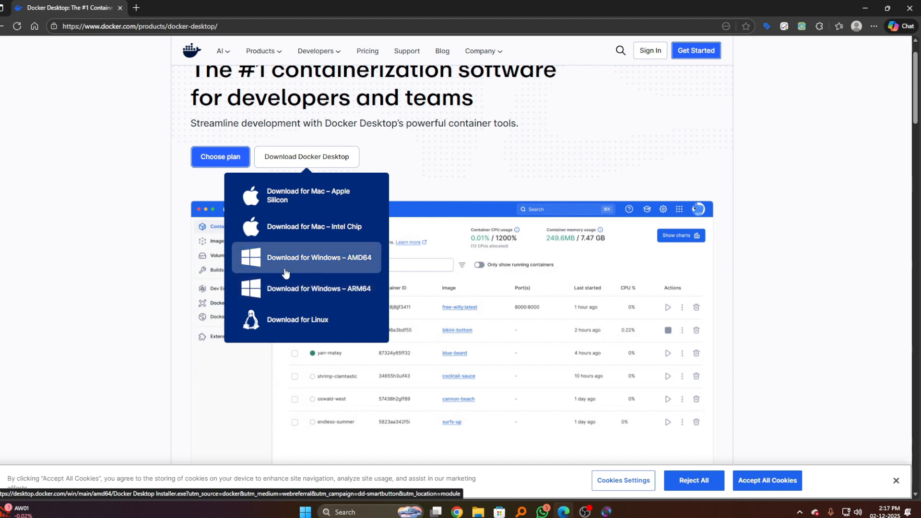
left_click(351, 265)
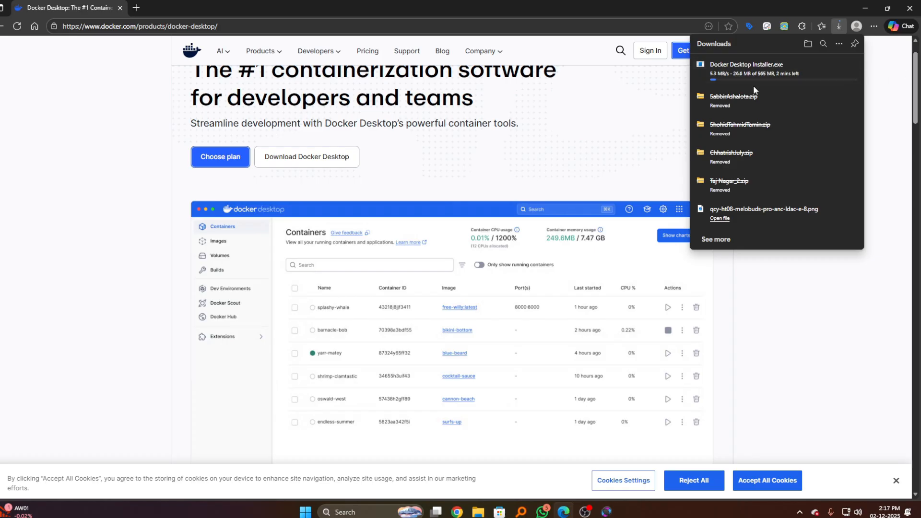
left_click(825, 337)
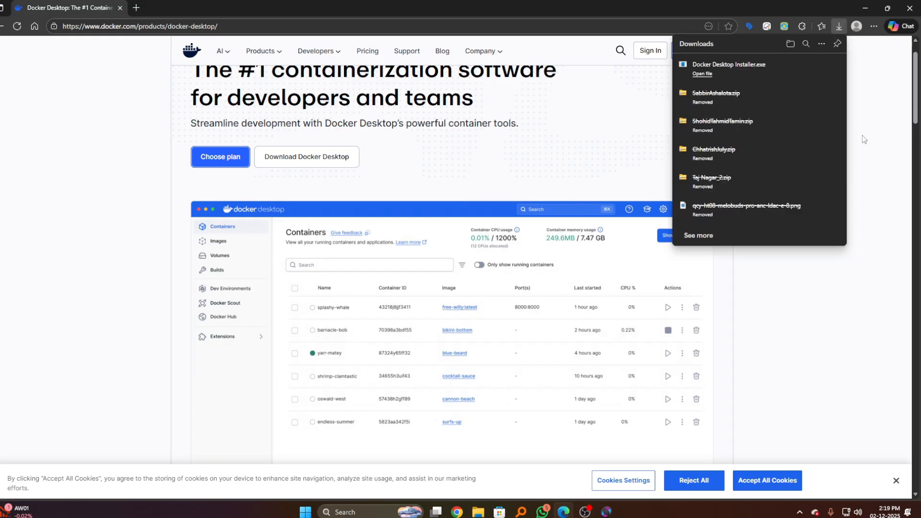
Step: Run the downloaded Docker Desktop installer, allow Windows Containers in its configuration, and start the installation
left_click(773, 73)
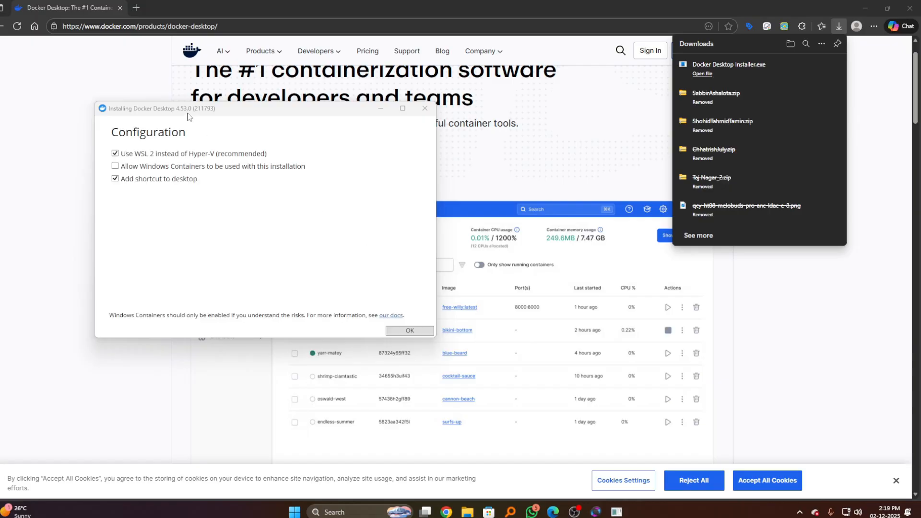
left_click_drag(201, 109, 421, 107)
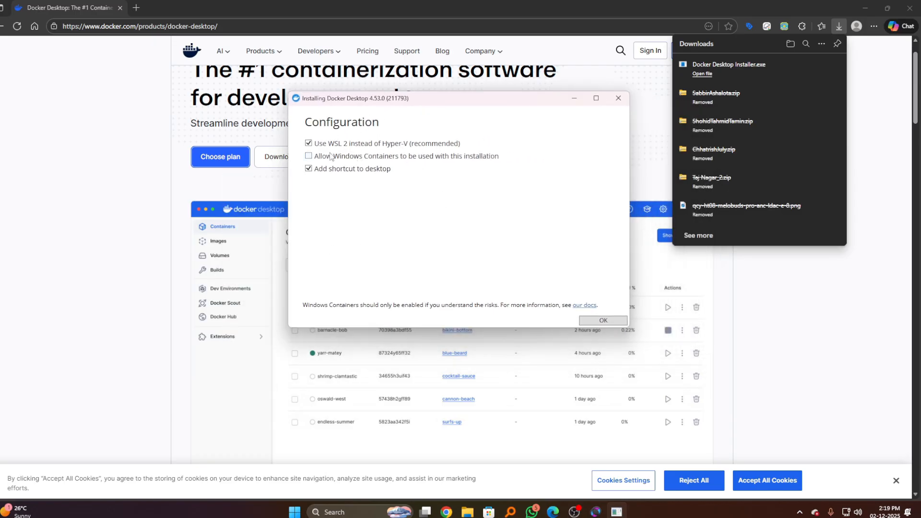
left_click(310, 156)
left_click(599, 321)
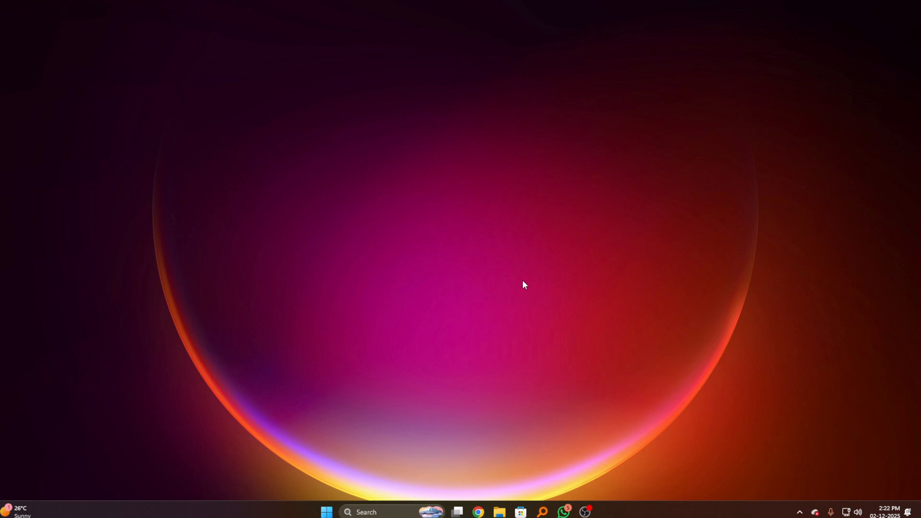
Step: Open Command Prompt and check the installed Docker version with "docker --version"
left_click(365, 512)
type("cmd")
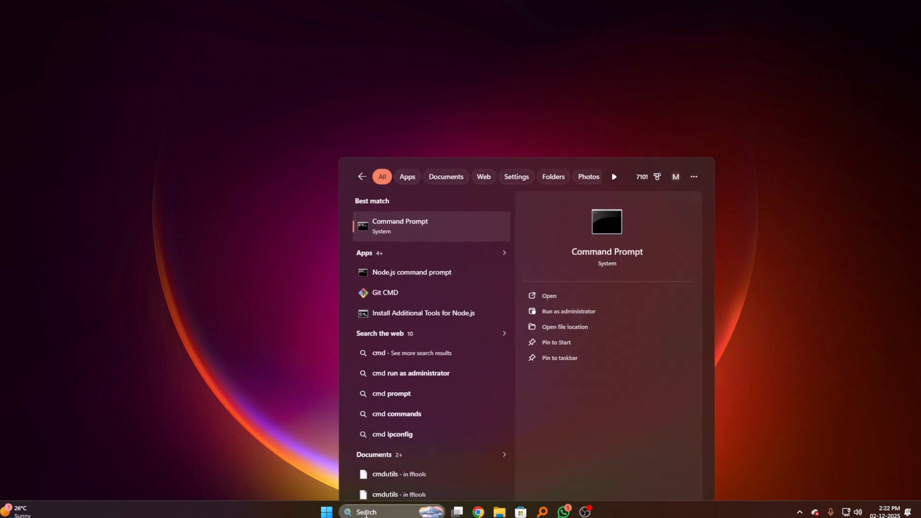
key("Return")
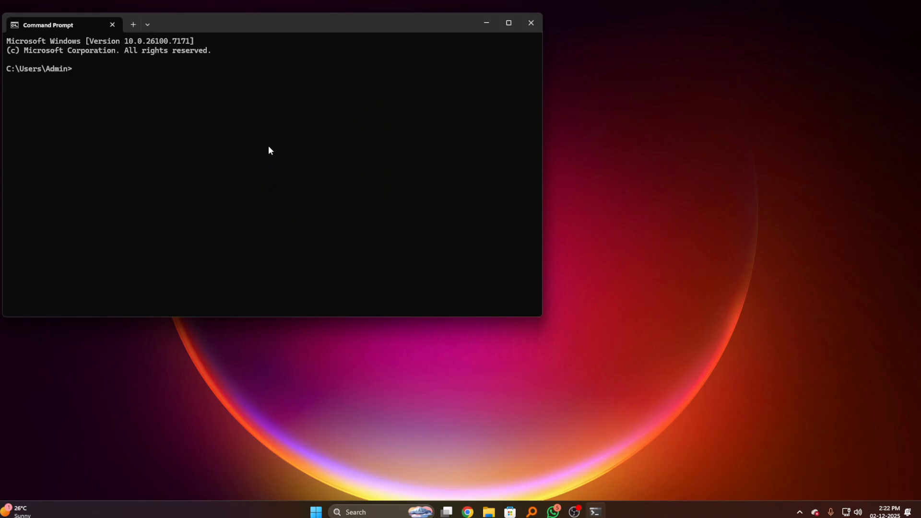
type("docker --version")
key("Return")
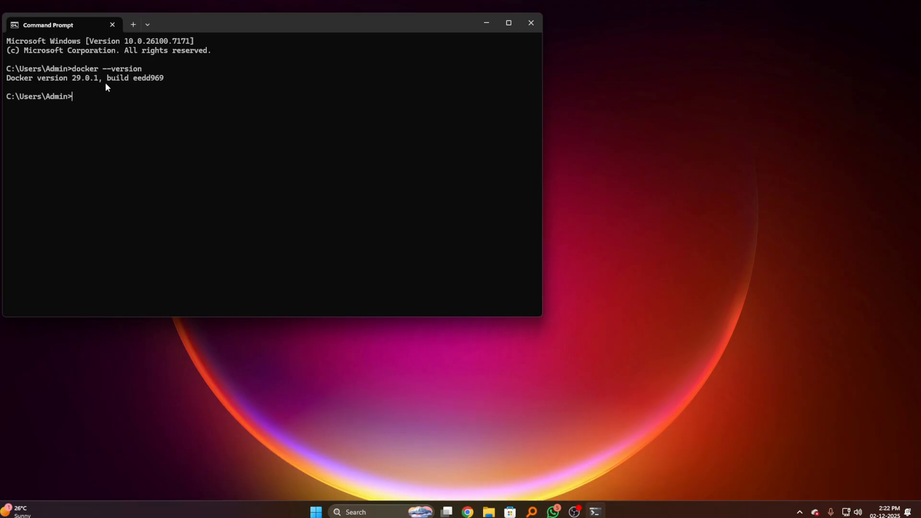
Step: Launch Docker Desktop and accept the Docker Subscription Service Agreement
left_click(366, 511)
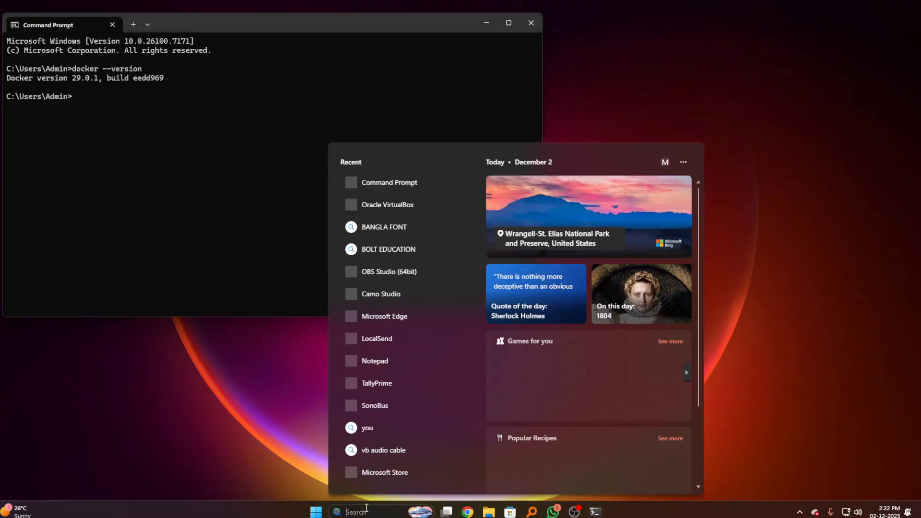
type("docker")
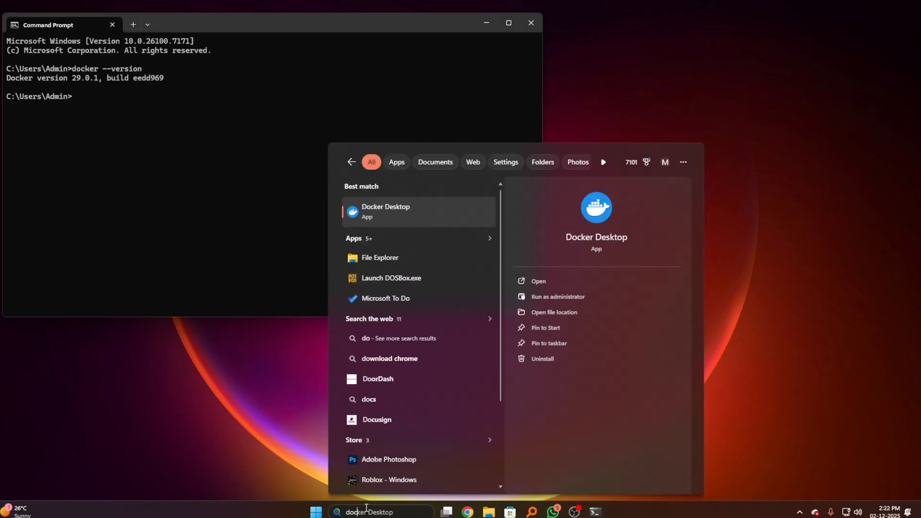
key("Return")
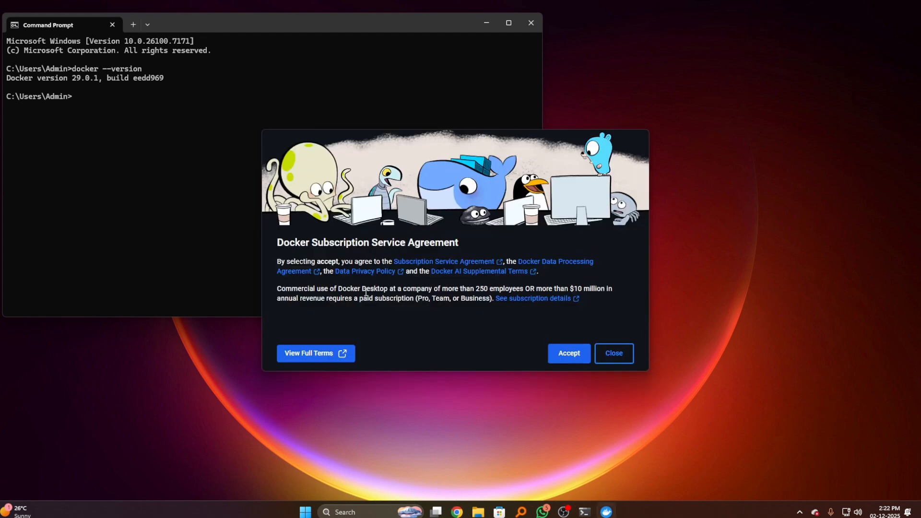
left_click(570, 354)
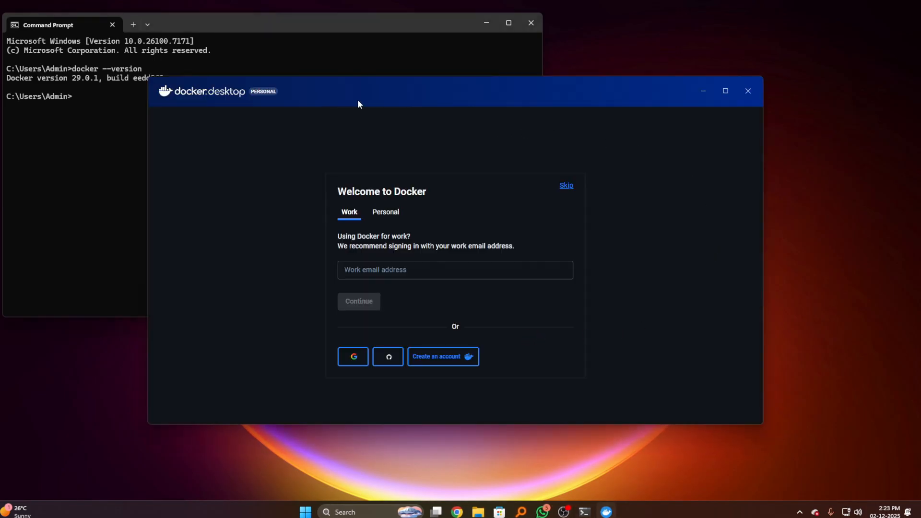
Step: Skip the sign-in on Docker Desktop's welcome screen and read the startup status message
left_click_drag(358, 101, 403, 87)
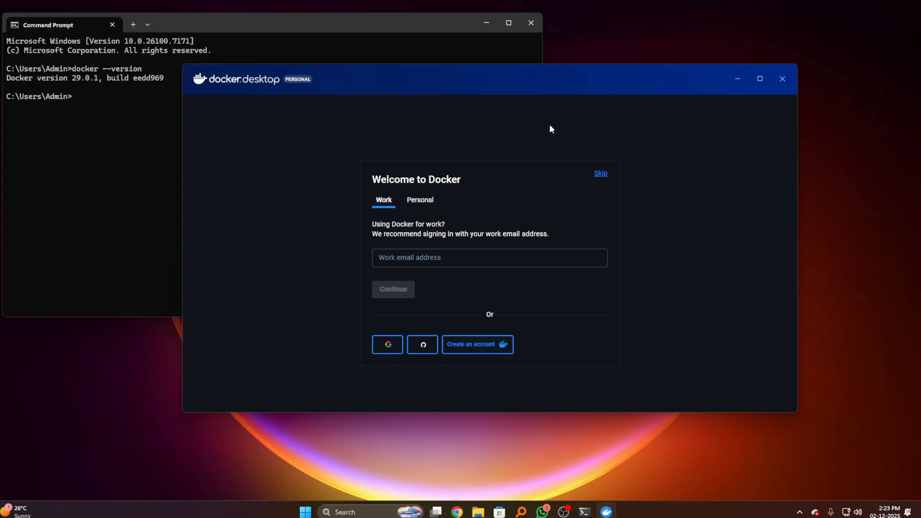
left_click(600, 174)
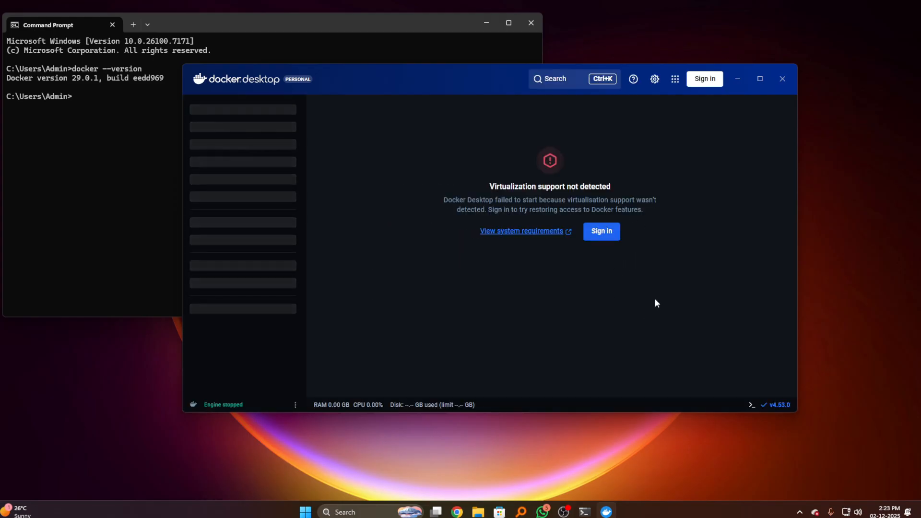
left_click_drag(483, 188, 622, 190)
left_click(546, 200)
Step: Search Windows for "windows feat" and open the Turn Windows features on or off dialog
left_click(368, 512)
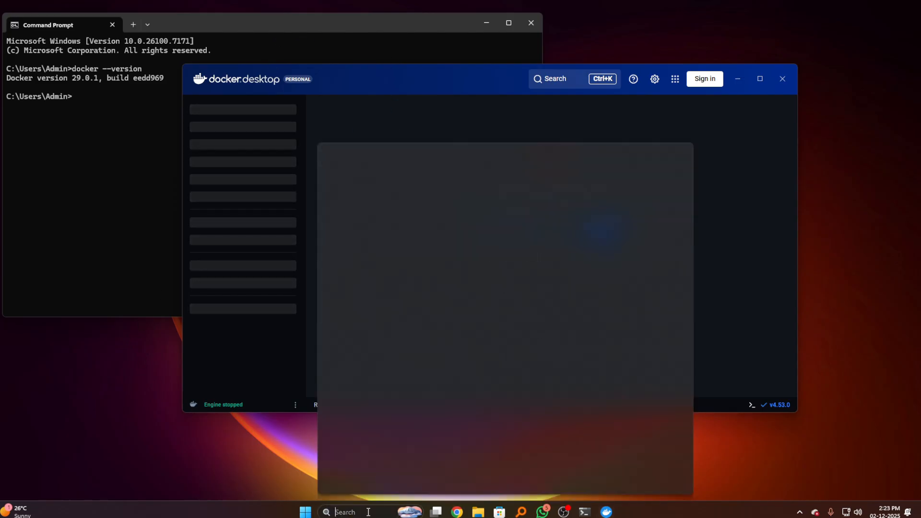
type("docke")
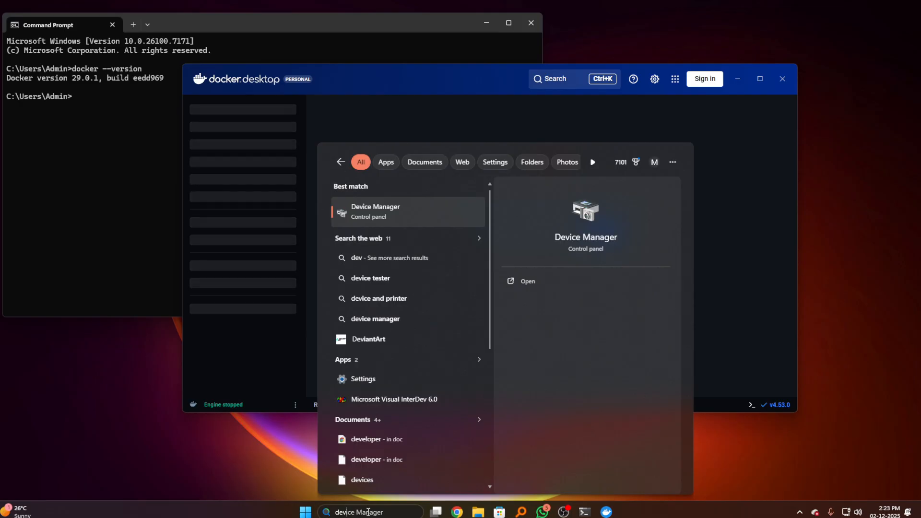
key("BackSpace")
key("BackSpace")
type("win")
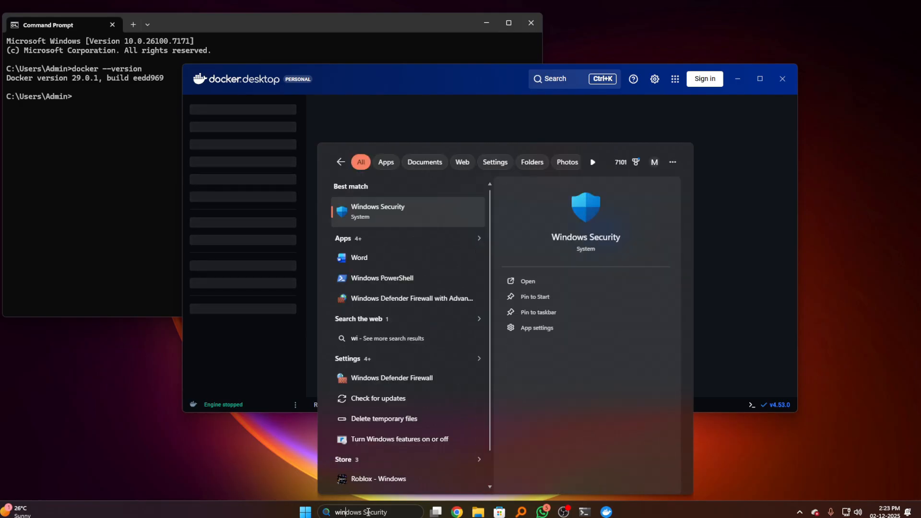
type("w")
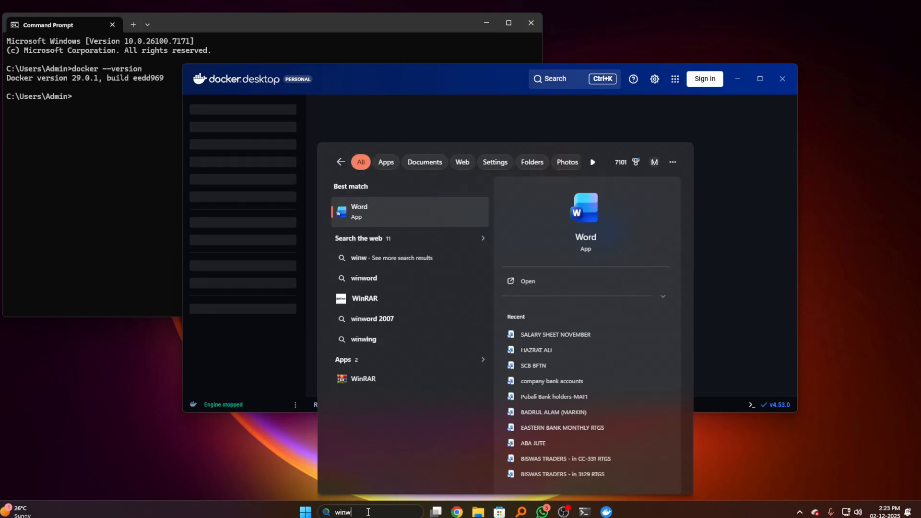
key("BackSpace")
type("d")
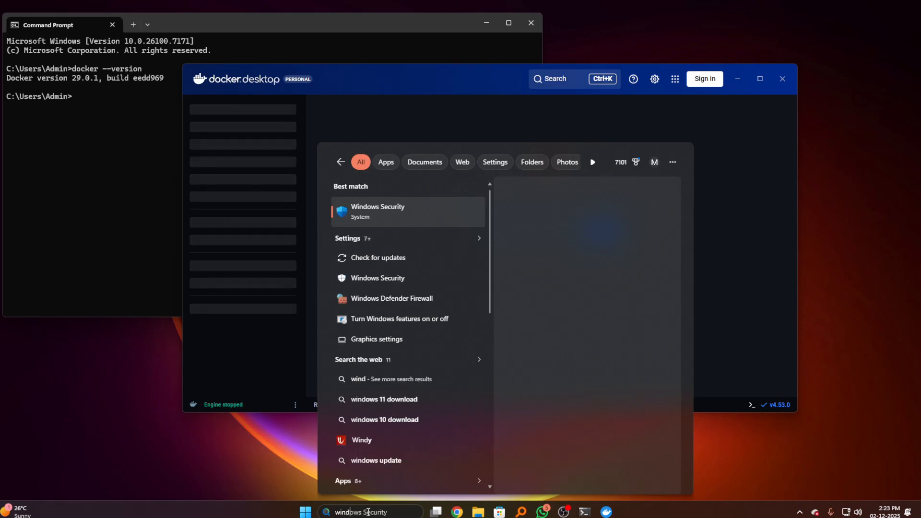
type("ows")
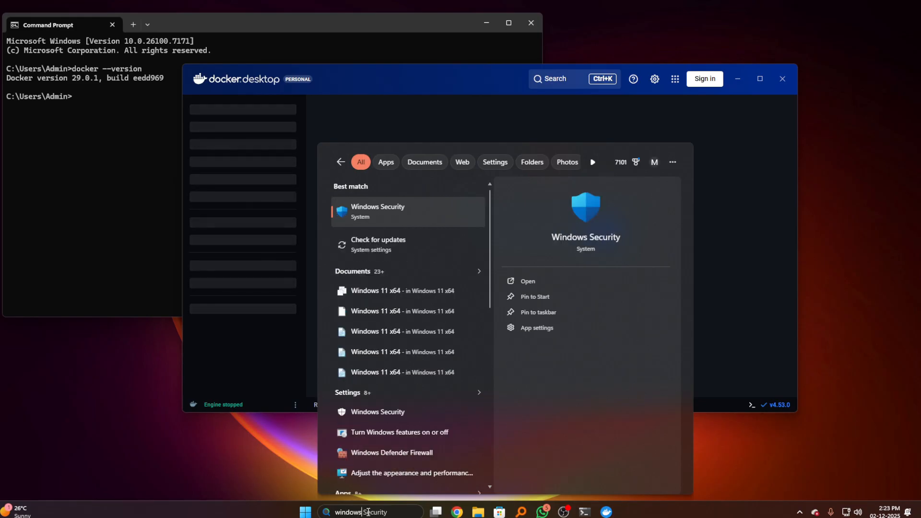
type(" feat")
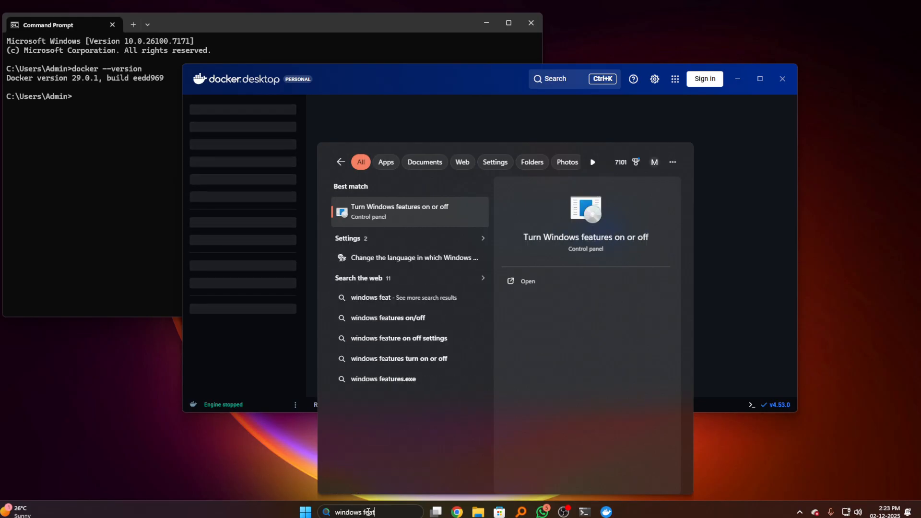
key("Return")
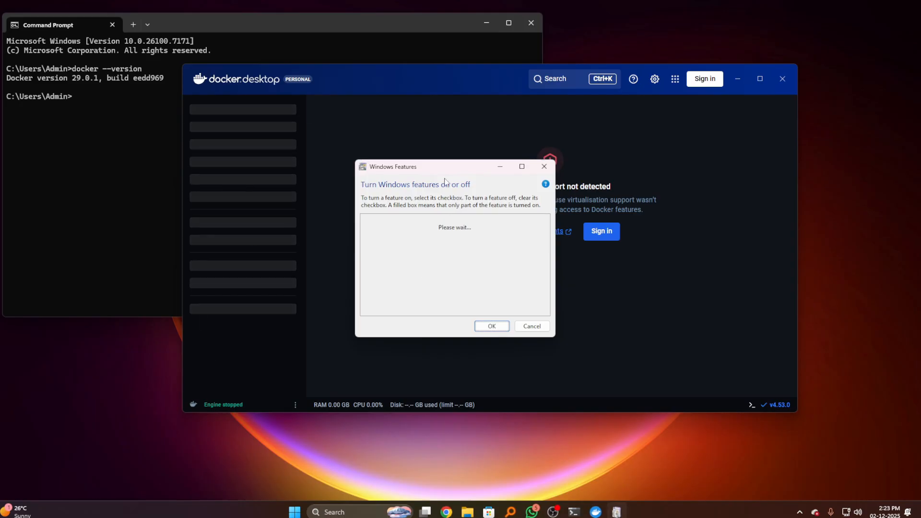
Step: Turn on the Virtual Machine Platform feature in the Windows Features list and apply the change
left_click_drag(451, 172, 425, 141)
scroll(413, 250, "down", 1)
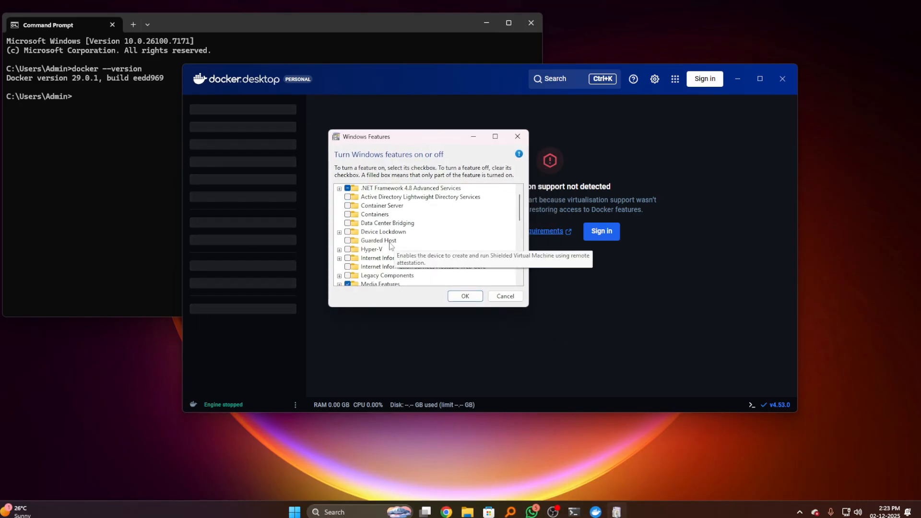
scroll(371, 253, "down", 5)
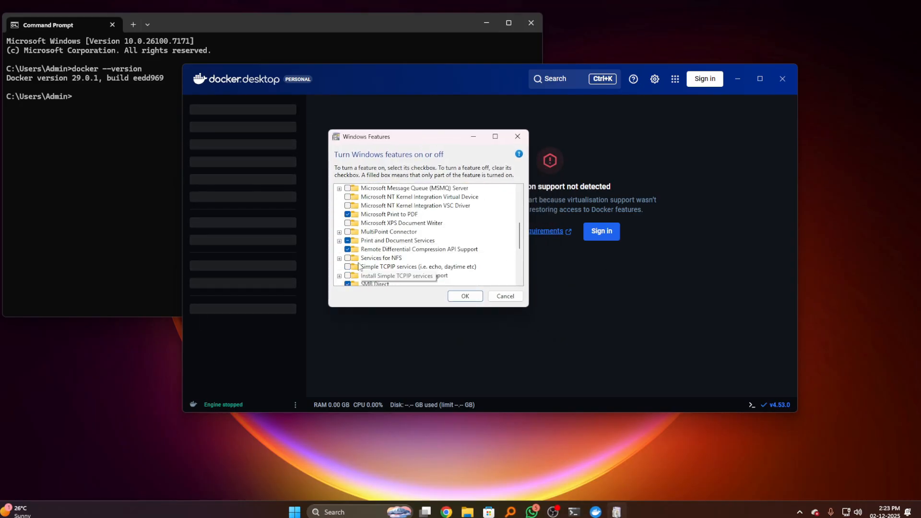
scroll(438, 269, "down", 2)
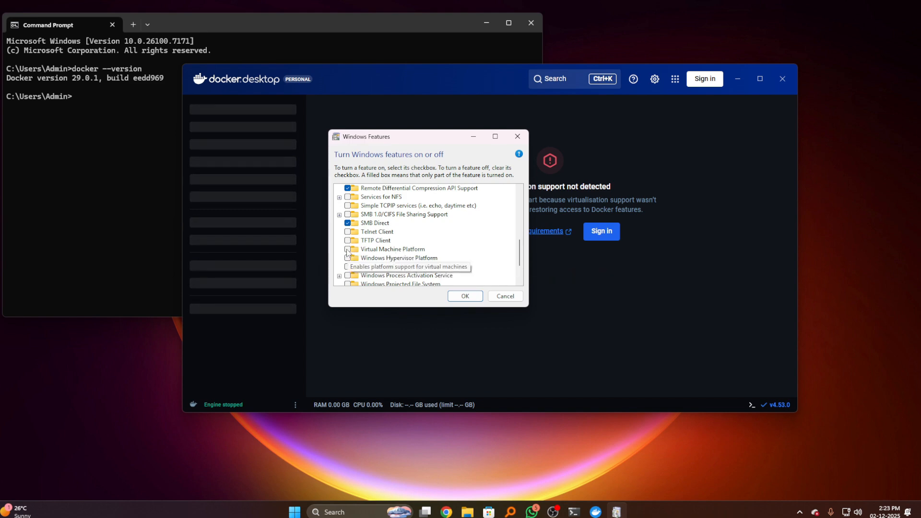
left_click(393, 249)
scroll(413, 254, "down", 2)
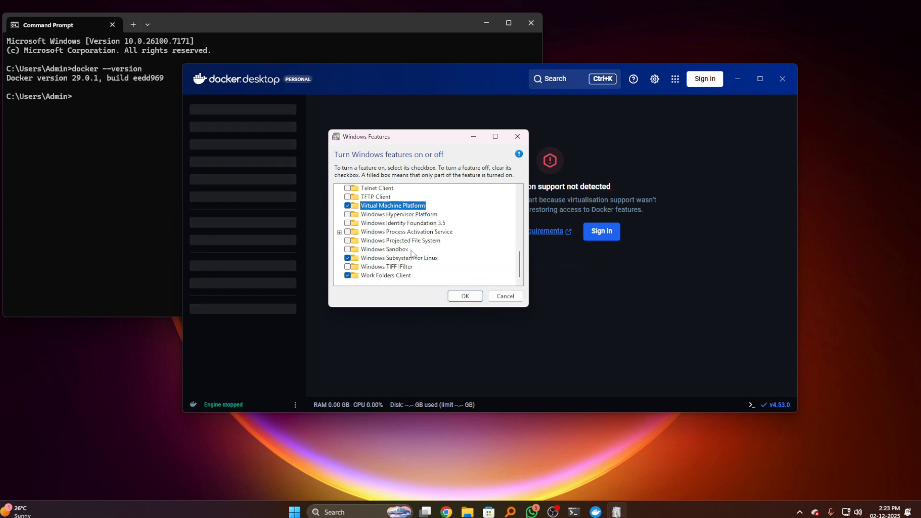
scroll(384, 259, "up", 3)
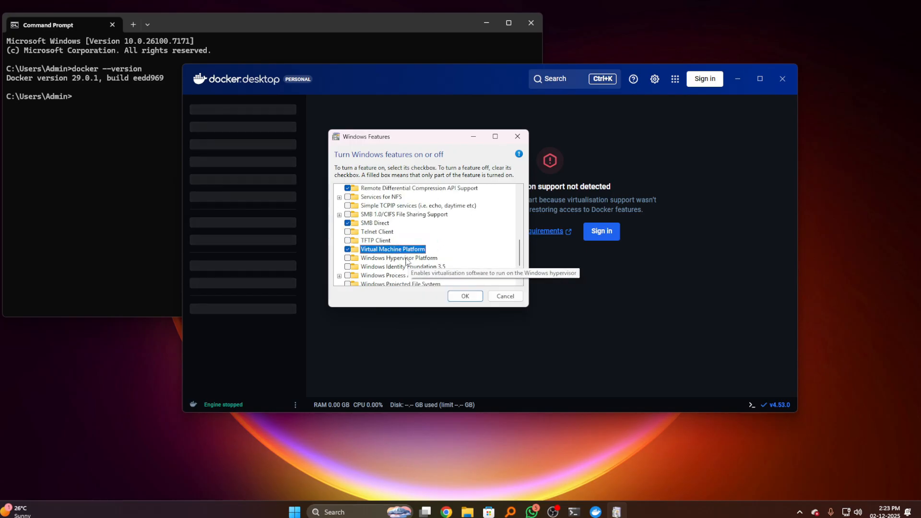
scroll(407, 262, "up", 5)
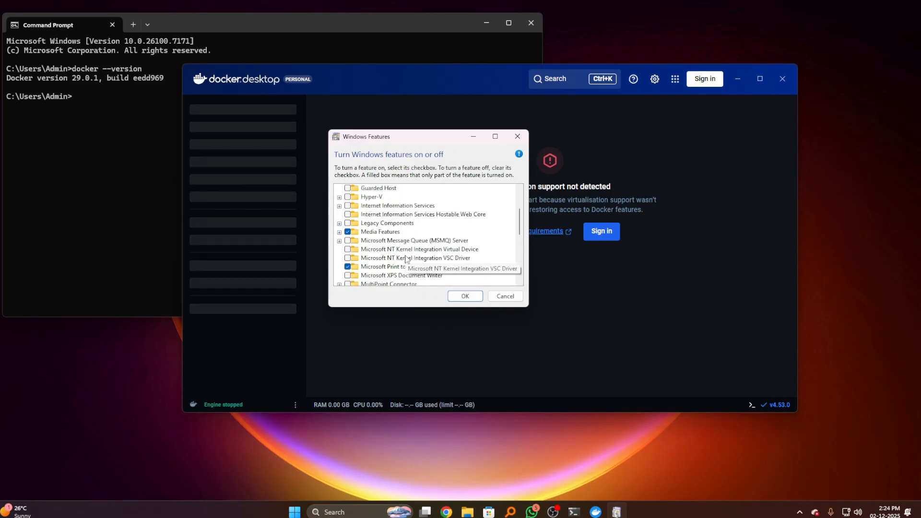
scroll(407, 261, "up", 2)
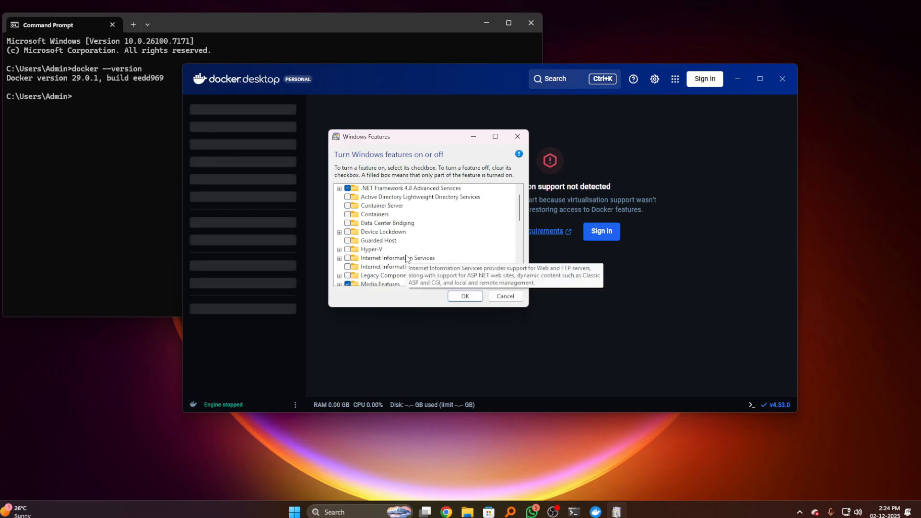
left_click(464, 296)
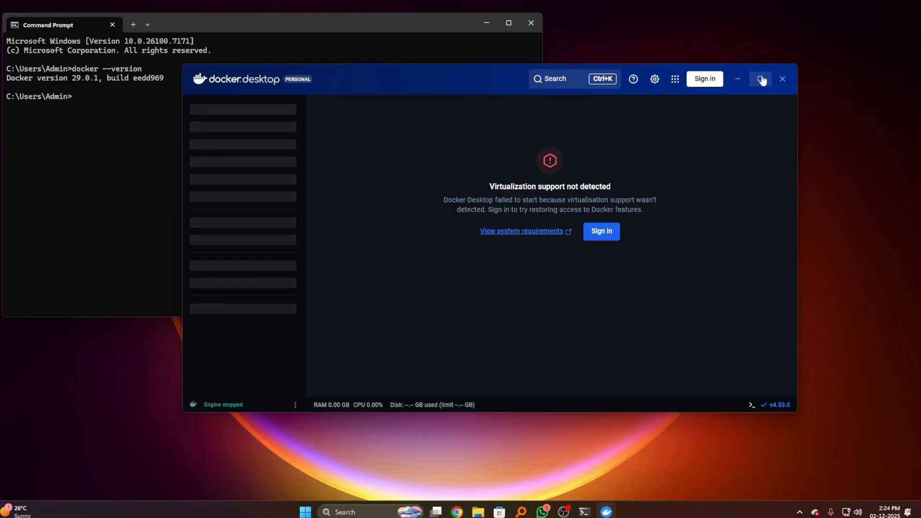
Step: Close Docker Desktop and try to relaunch it through Windows search, using "doc" and the recent apps
left_click(781, 81)
left_click(380, 511)
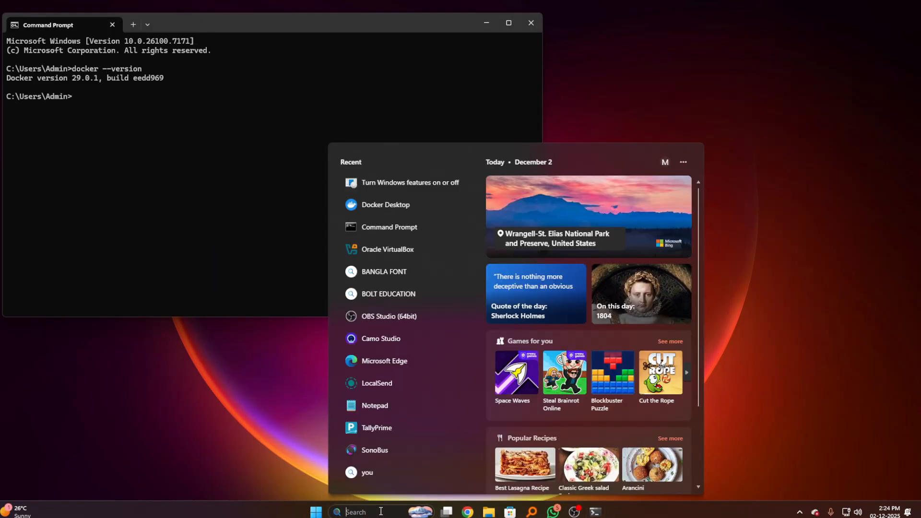
type("doc")
key("Return")
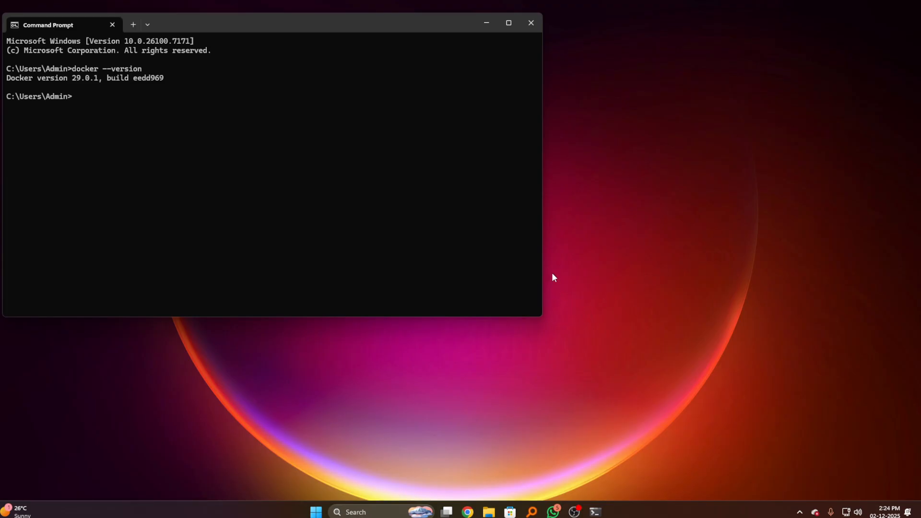
left_click(356, 509)
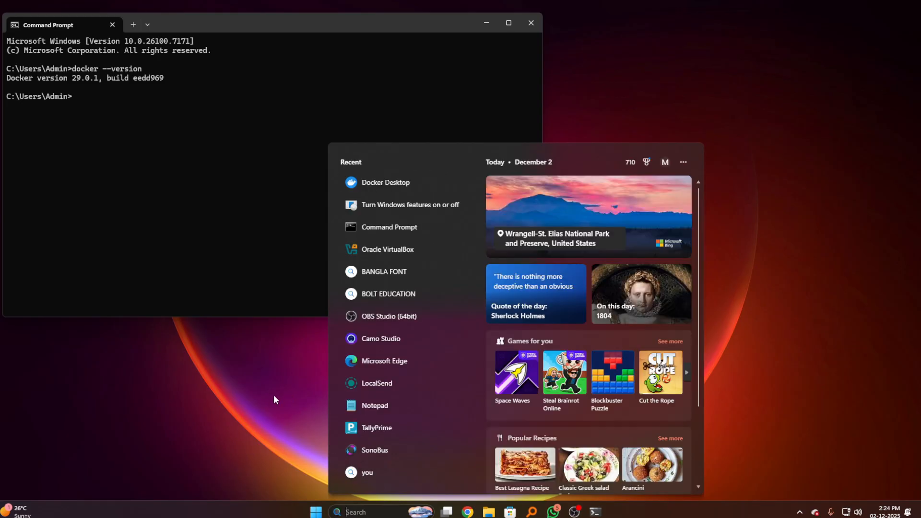
left_click(385, 188)
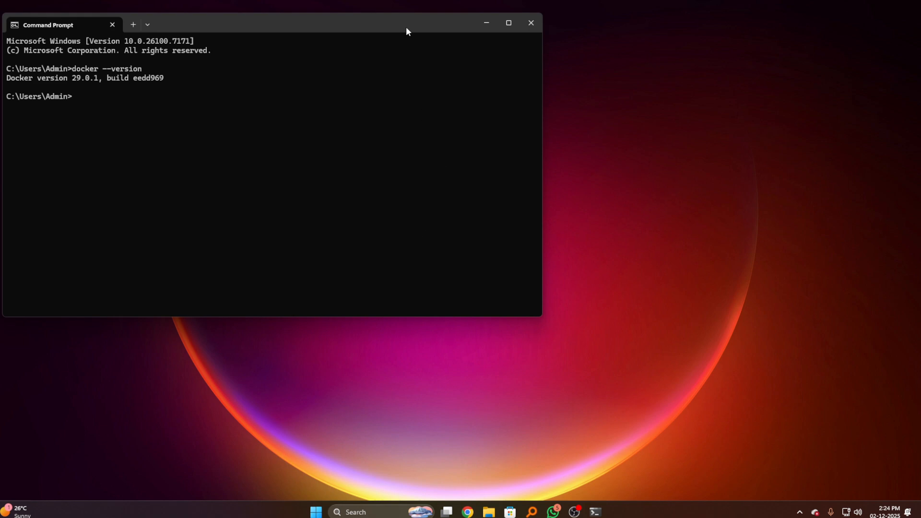
left_click_drag(407, 27, 506, 60)
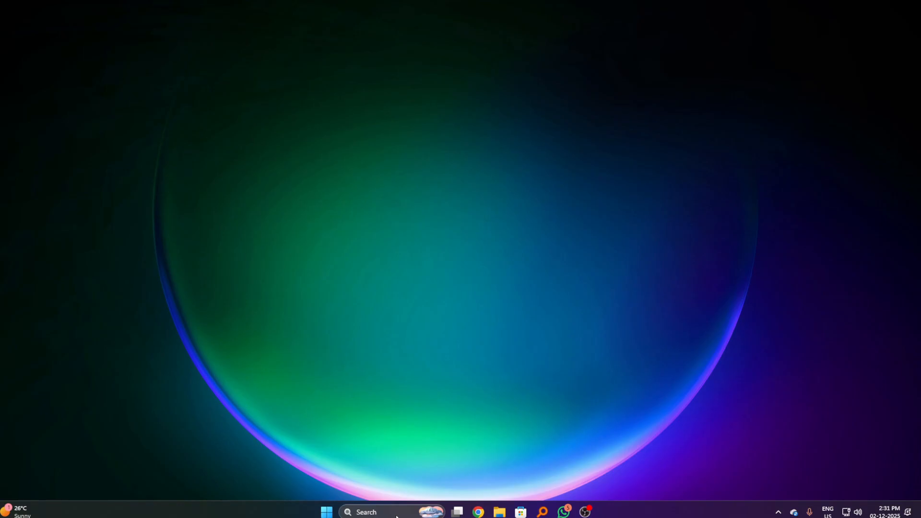
Step: Search Windows for "do", launch Docker Desktop and move its window aside to uncover the WSL terminal
left_click(396, 512)
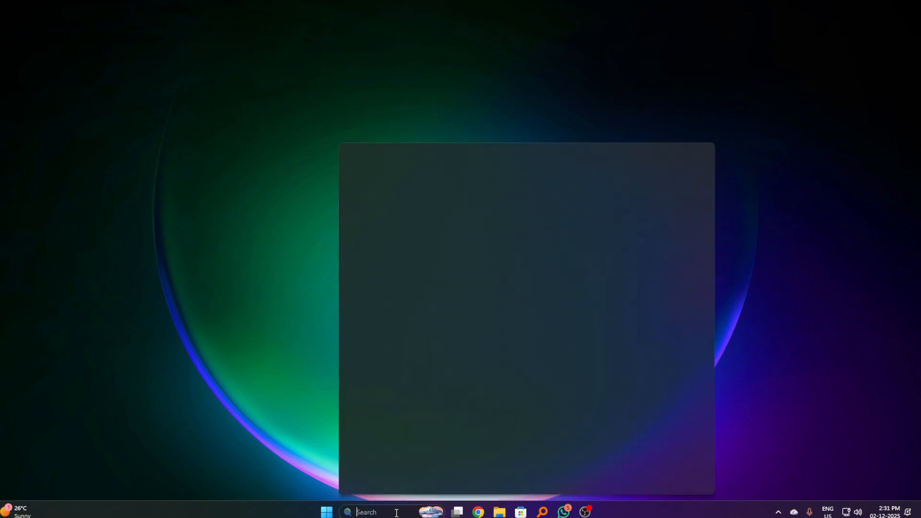
type("do")
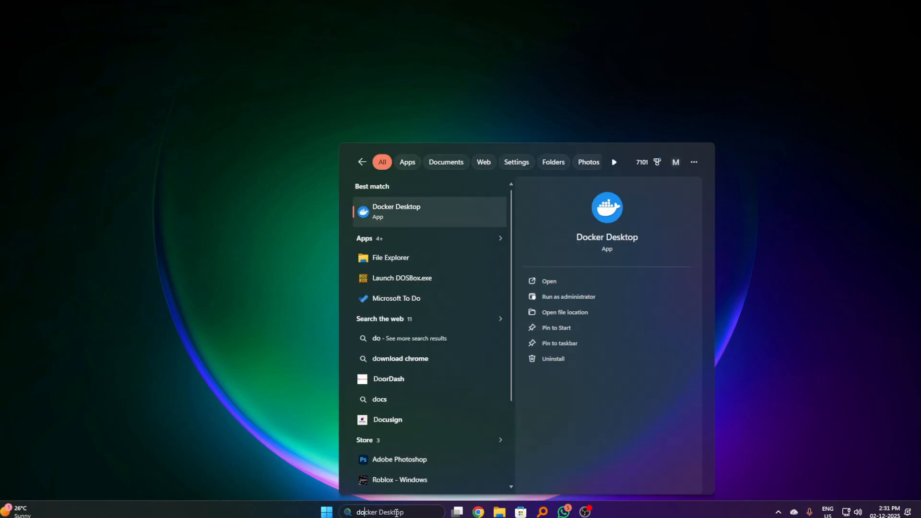
key("Return")
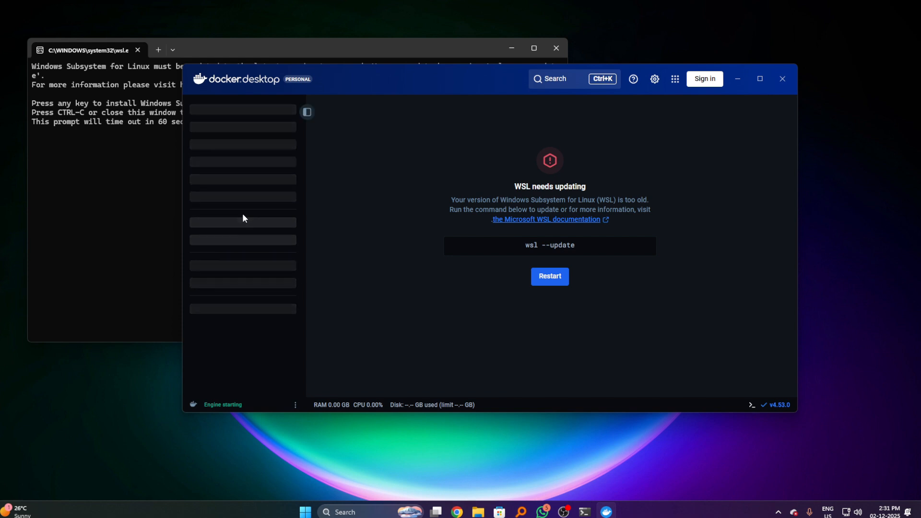
left_click_drag(413, 84, 493, 136)
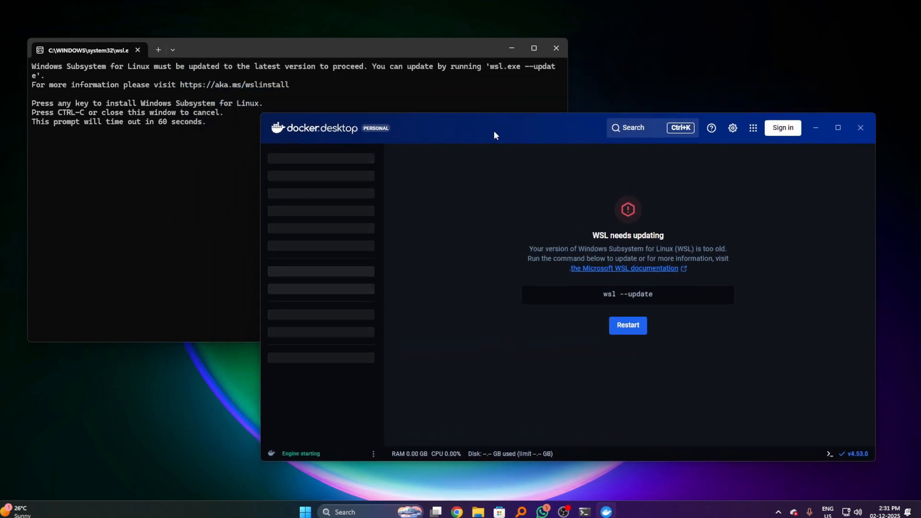
Step: Install the Windows Subsystem for Linux update from the terminal prompt and exit the terminal when it finishes
left_click(86, 111)
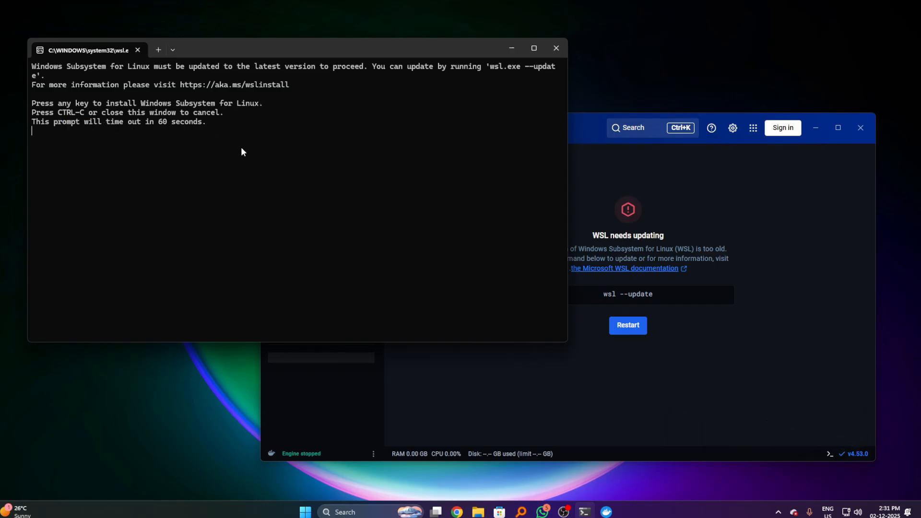
left_click(578, 128)
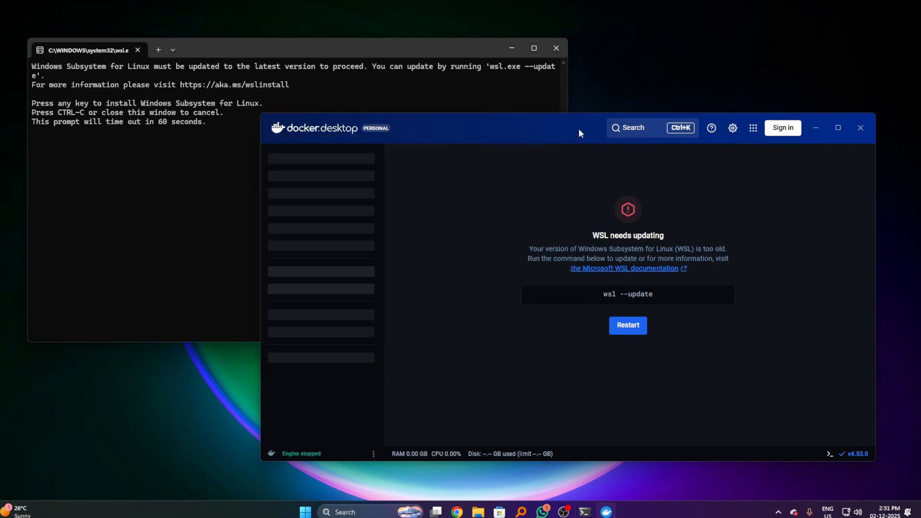
left_click(626, 332)
left_click(200, 200)
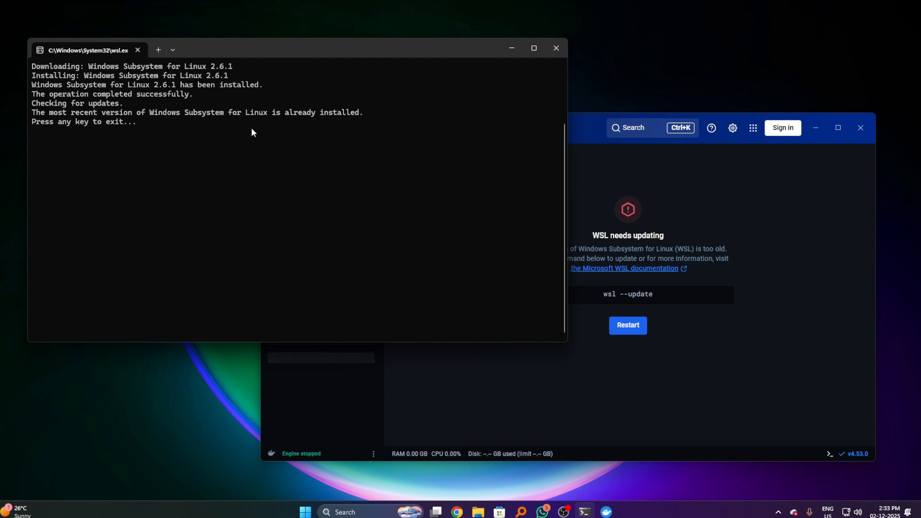
key("Return")
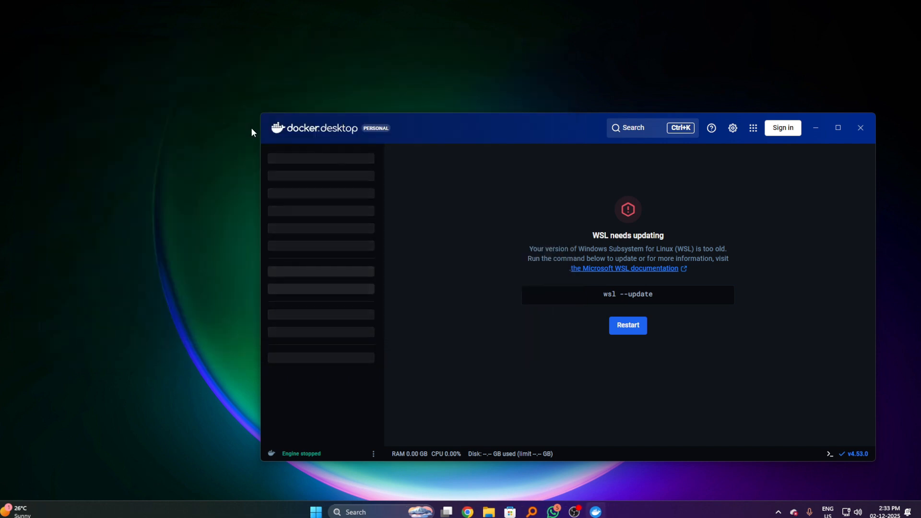
Step: Restart Docker Desktop and bring the Welcome to Windows Subsystem for Linux window to the front
left_click(626, 325)
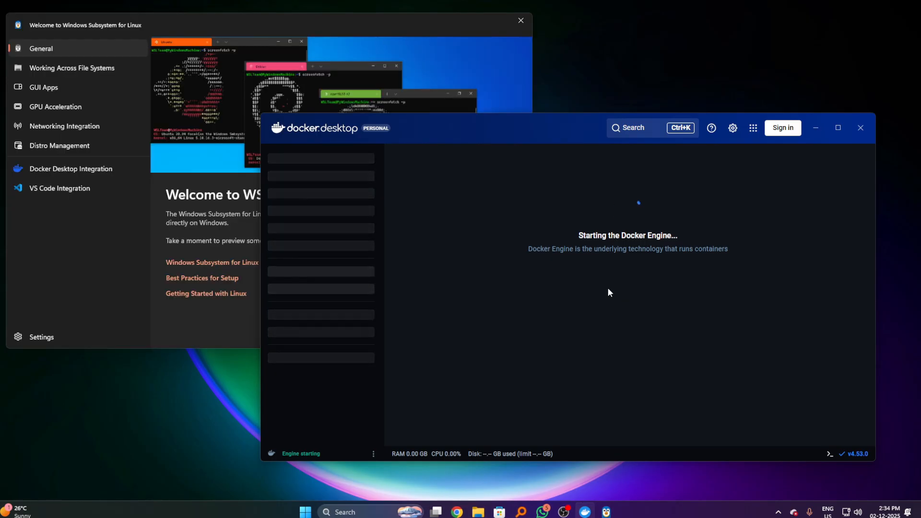
left_click(287, 27)
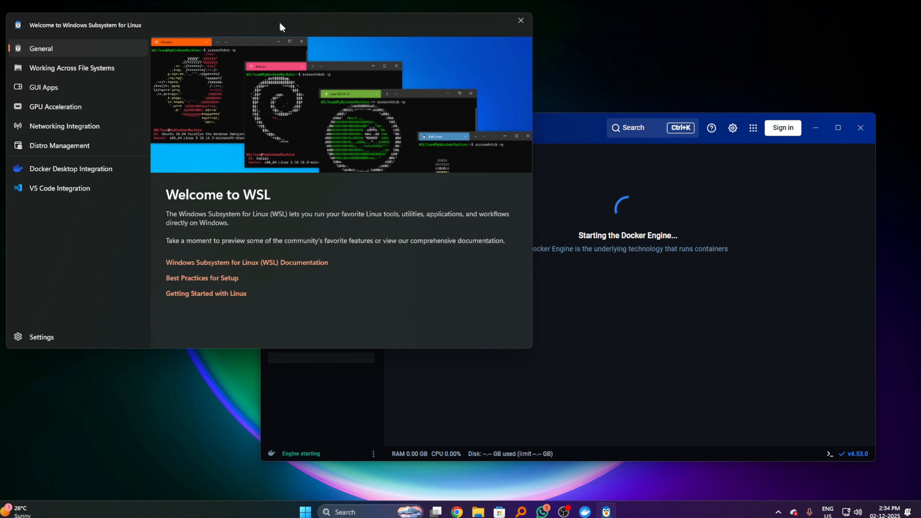
left_click_drag(283, 25, 322, 85)
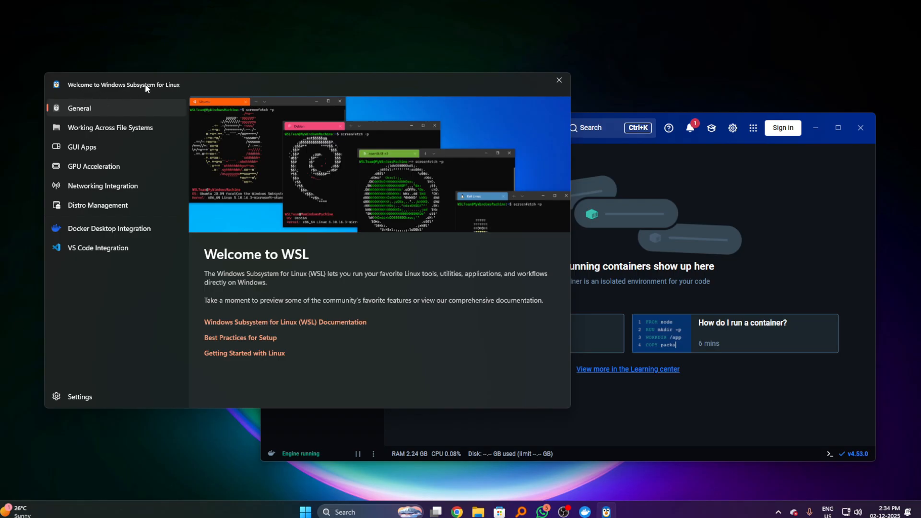
left_click_drag(145, 84, 178, 87)
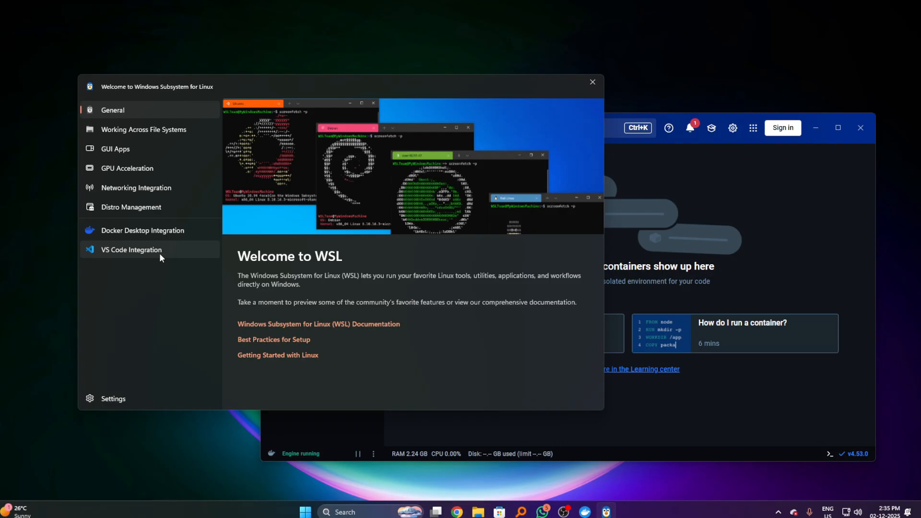
Step: Read the Docker Desktop Integration and VS Code Integration pages in the WSL welcome window
left_click(144, 233)
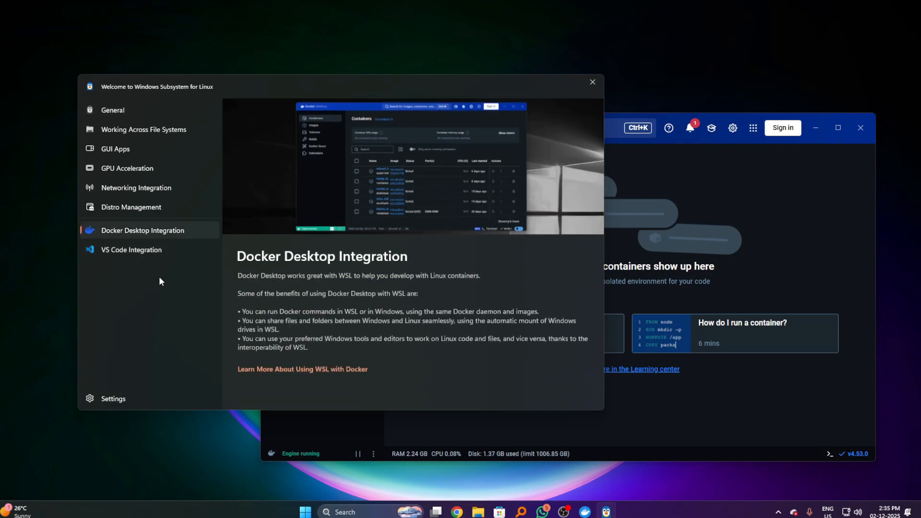
left_click(134, 250)
scroll(398, 284, "down", 2)
scroll(398, 283, "up", 2)
scroll(384, 277, "down", 2)
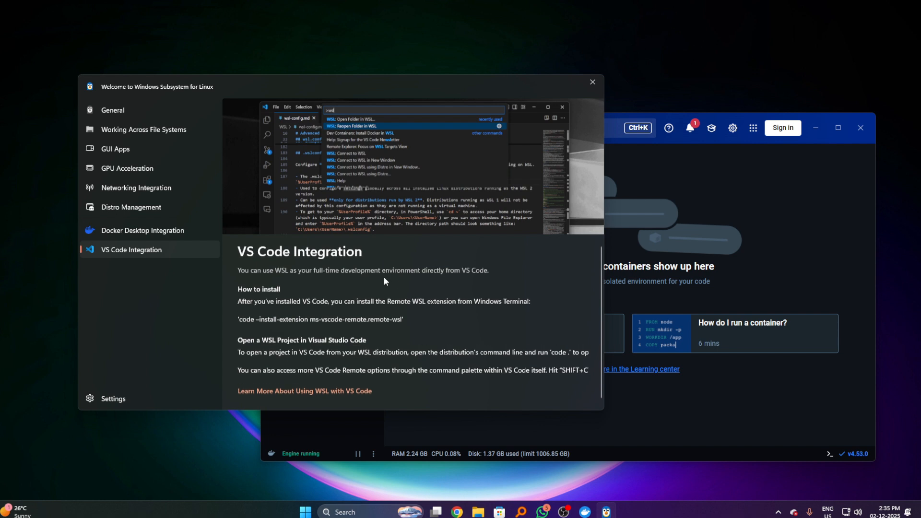
scroll(384, 276, "up", 2)
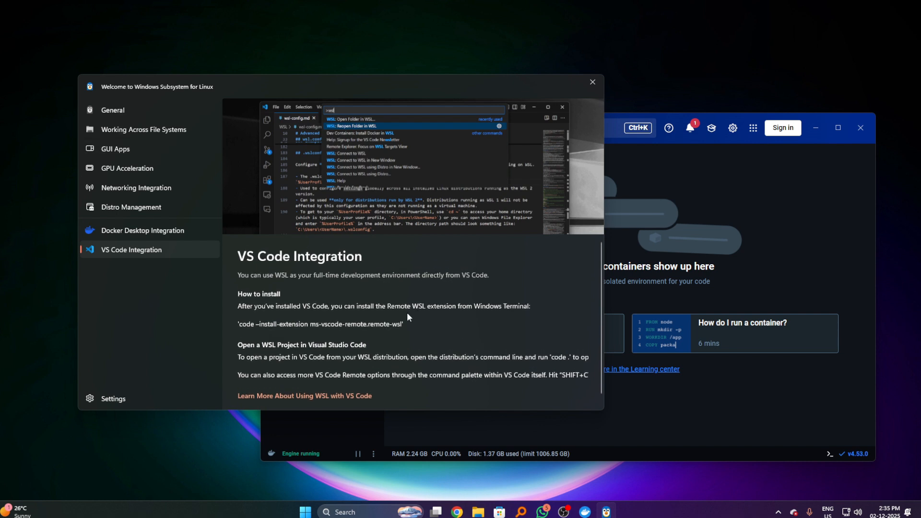